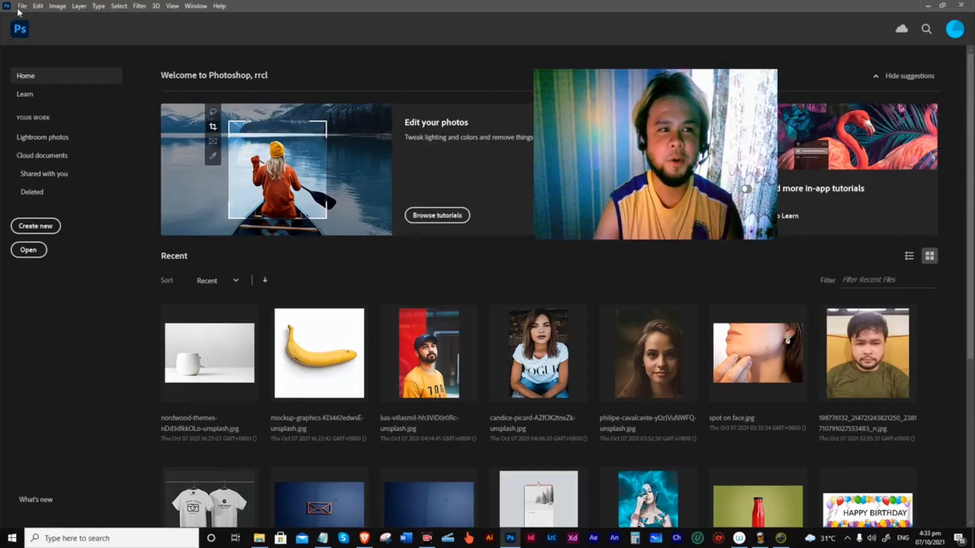
Step: Exit Photoshop to the desktop and launch it again
click(22, 7)
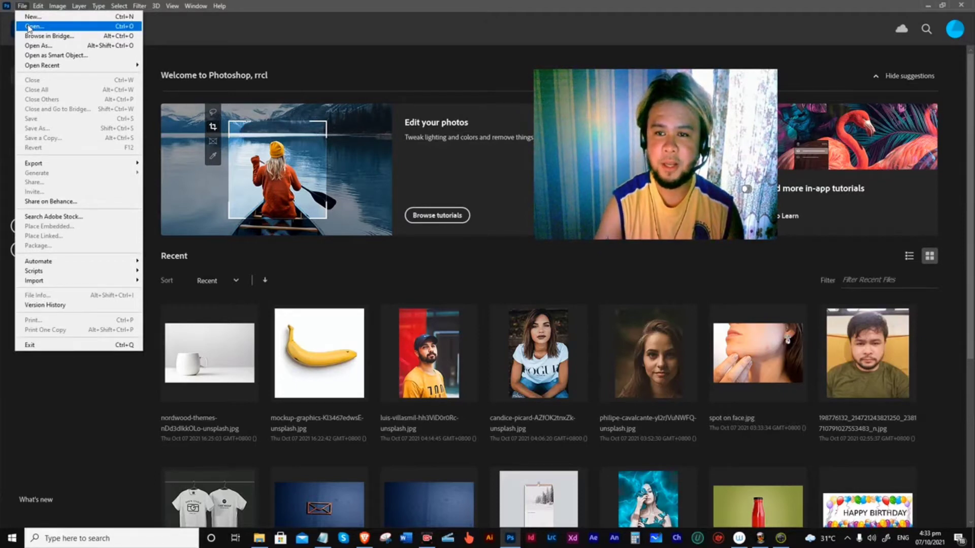
drag(594, 78, 659, 125)
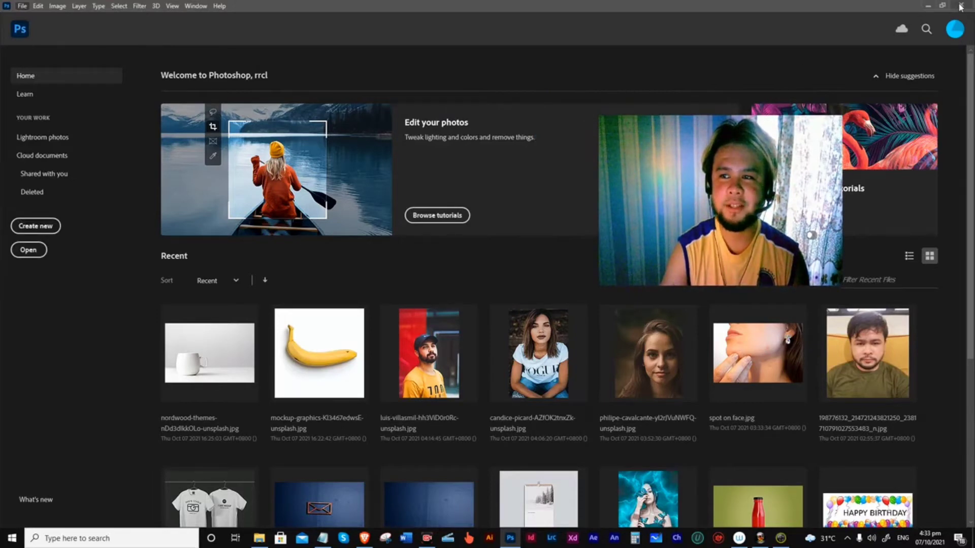
click(23, 6)
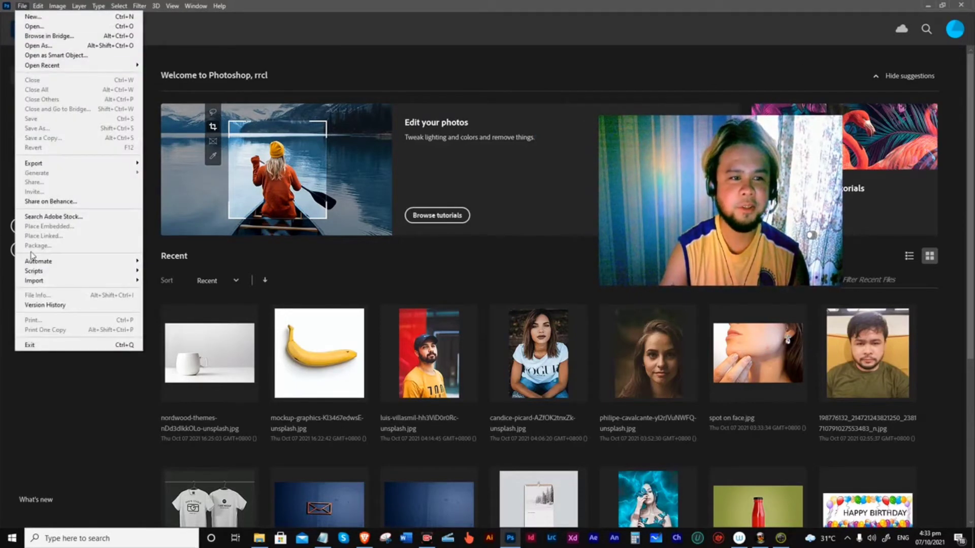
click(32, 346)
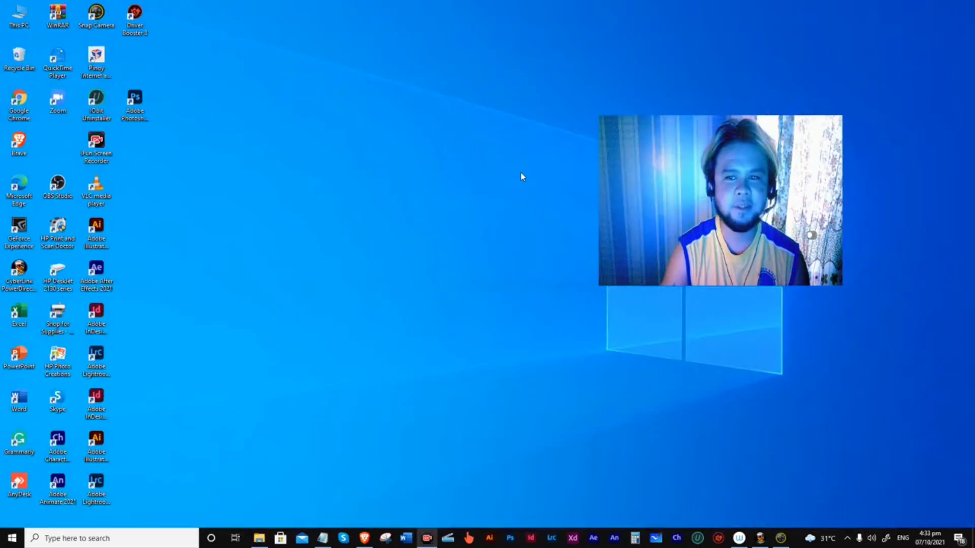
drag(711, 140, 807, 60)
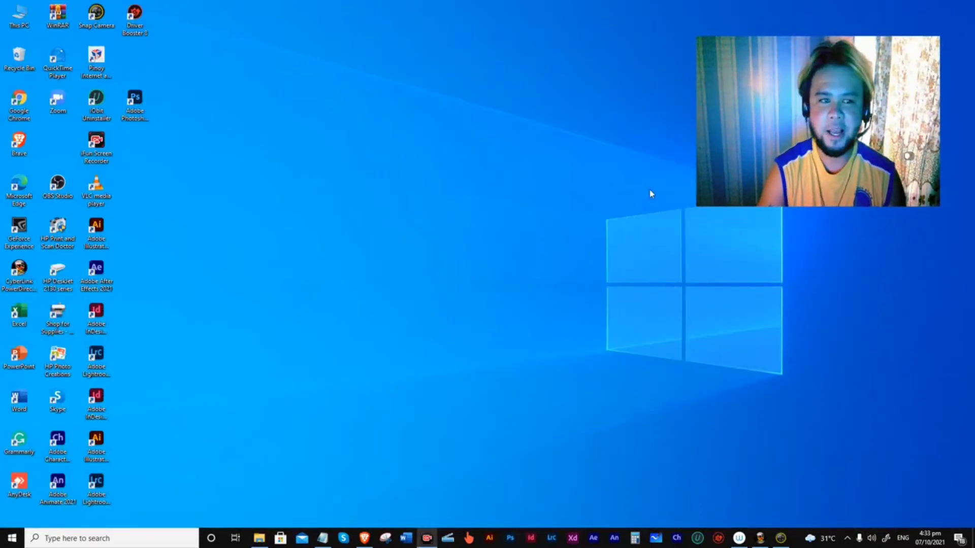
click(511, 541)
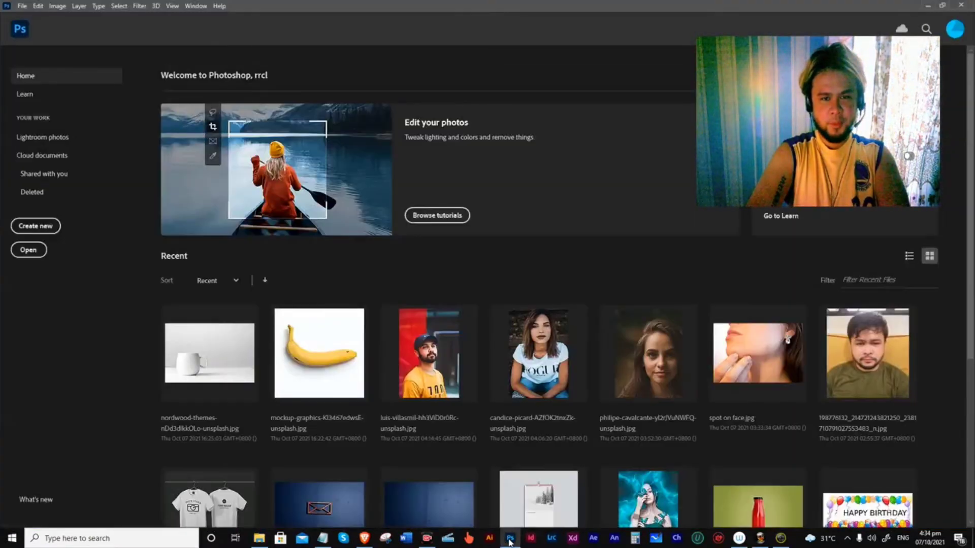
mouse_move(511, 540)
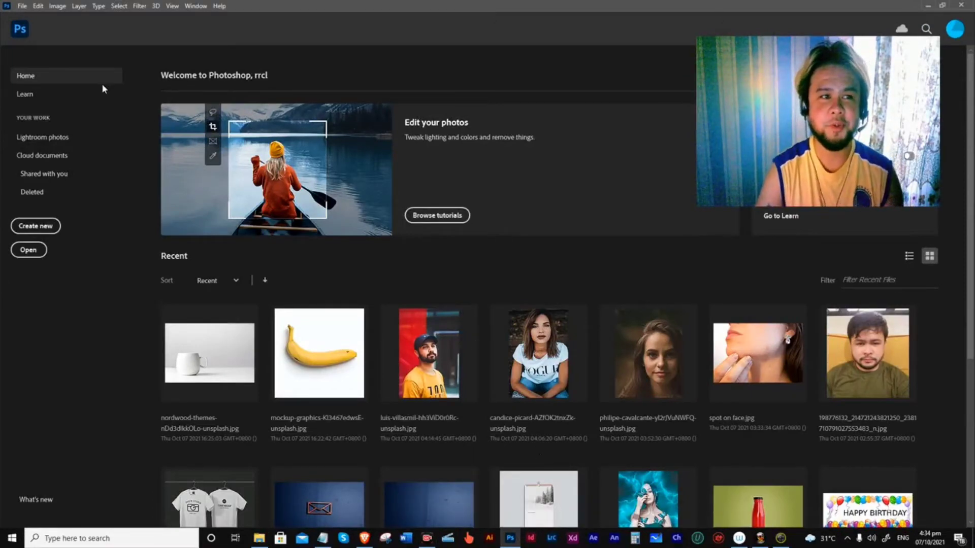
Step: Open the banana photo mockup-graphics-Kl3467edwsE-unsplash.jpg from the Adobe Sample folder
click(21, 7)
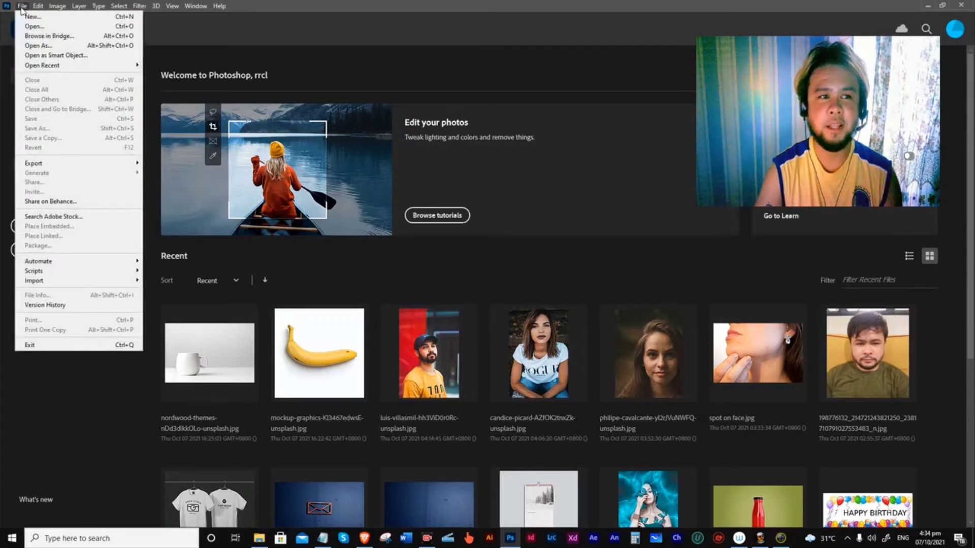
click(28, 26)
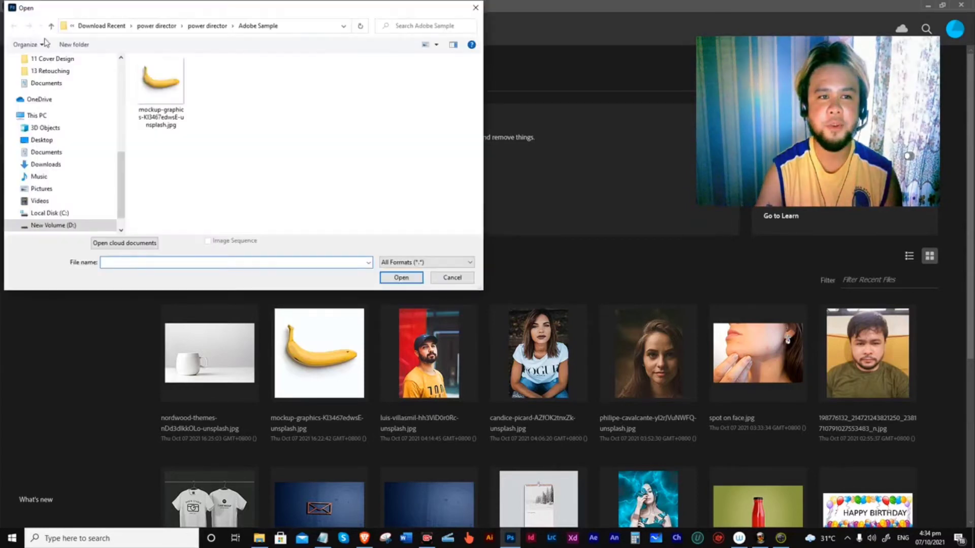
click(160, 86)
click(401, 277)
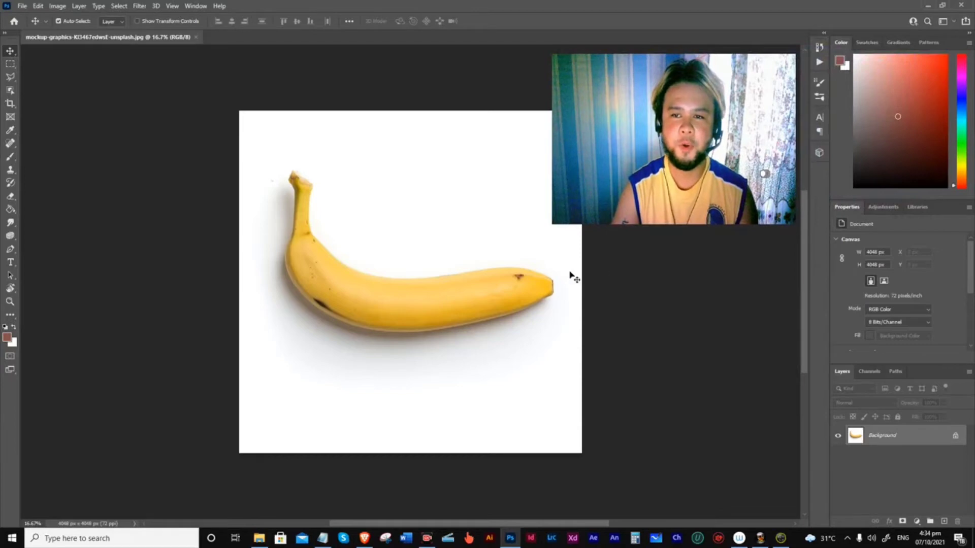
Step: Duplicate the Background layer within the same document, naming the copy "banana color"
right_click(922, 438)
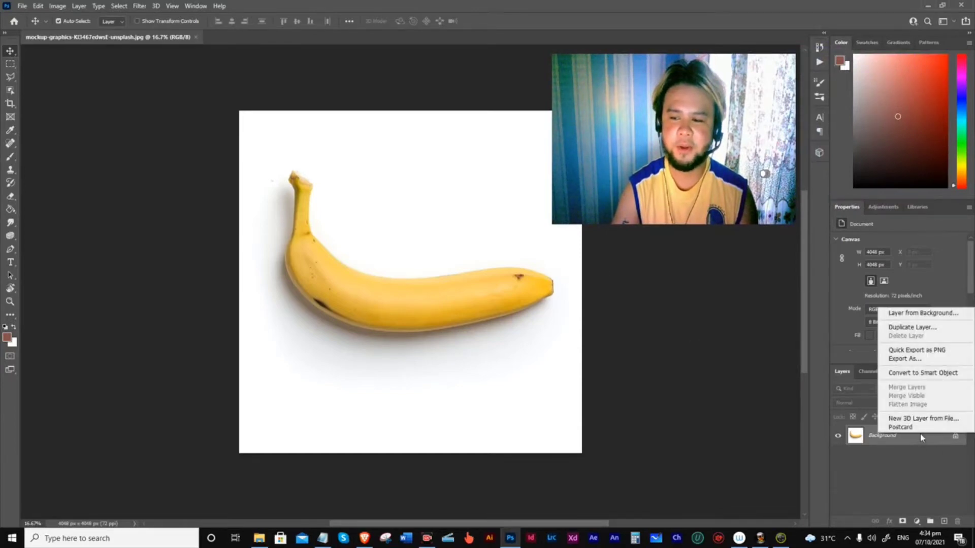
click(926, 328)
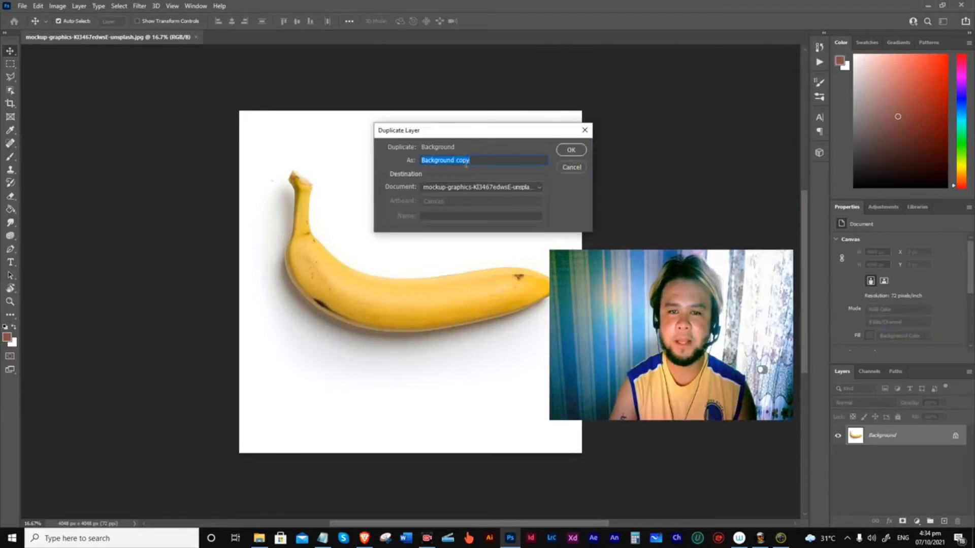
click(474, 160)
drag(473, 160, 414, 161)
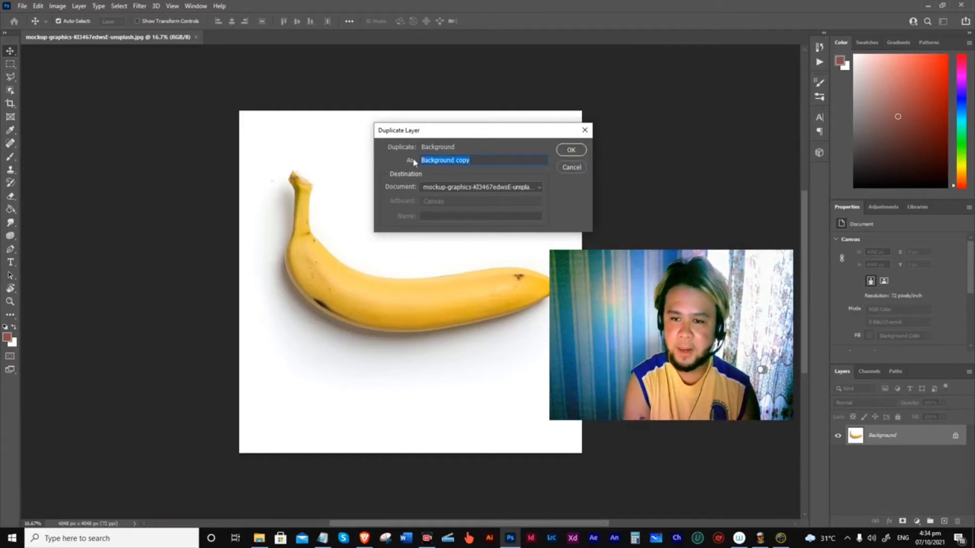
text(bannana)
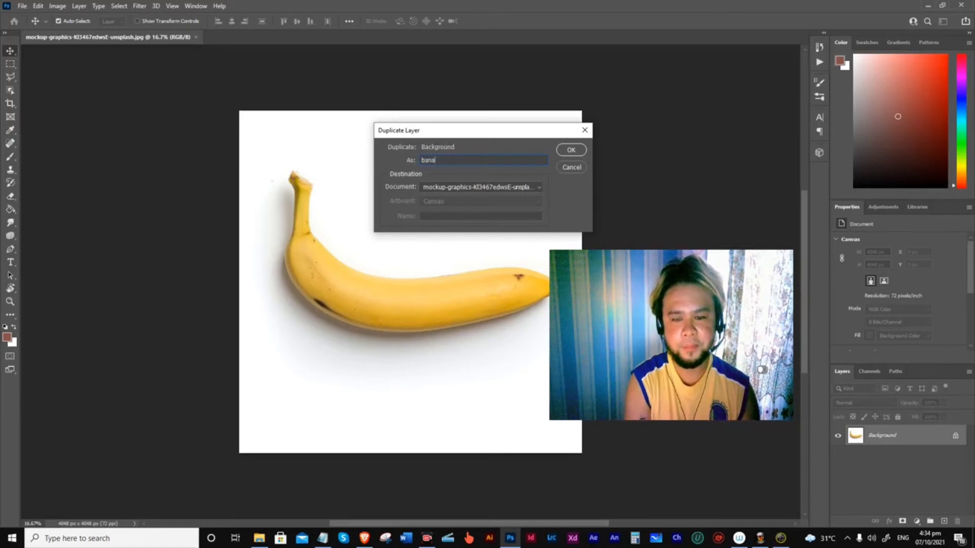
key(BackSpace)
text(ana)
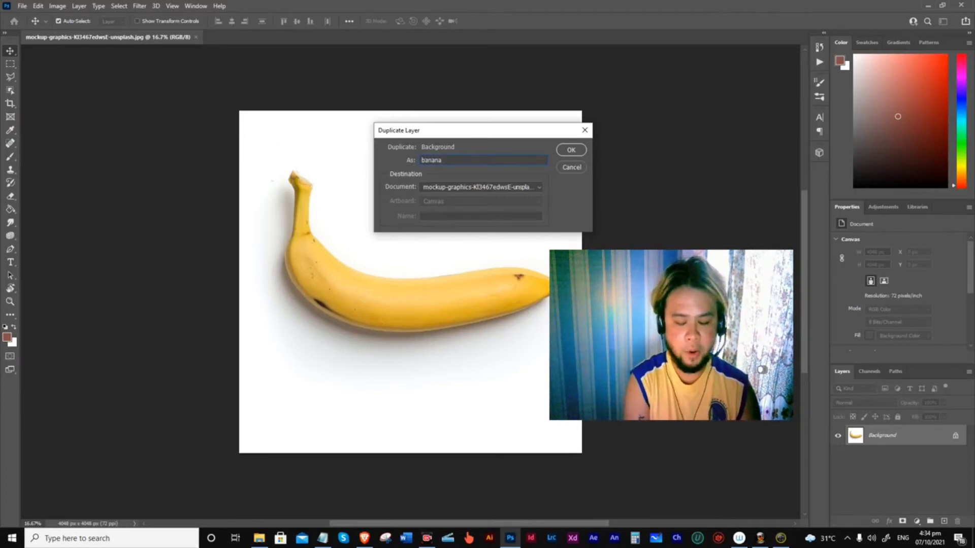
text( color)
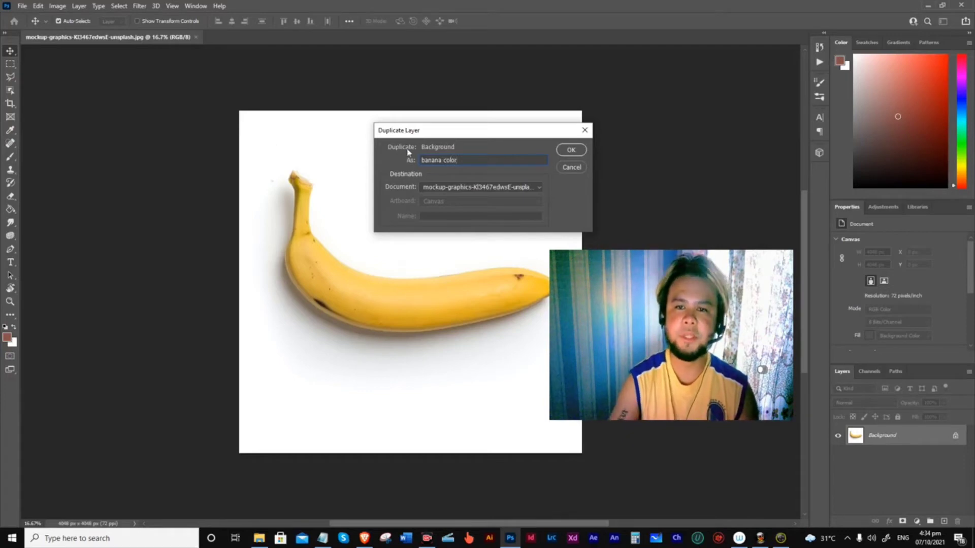
click(571, 150)
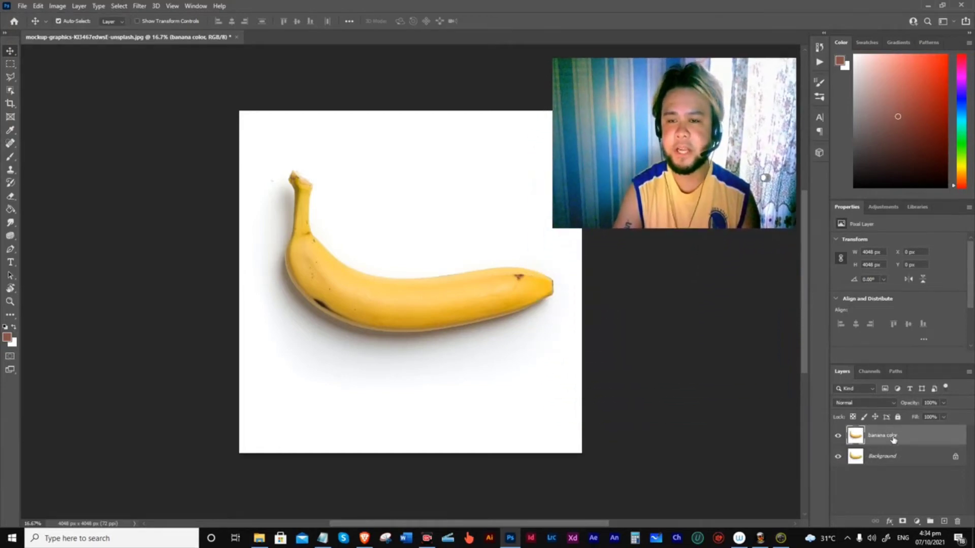
Step: Add a Hue/Saturation adjustment layer above the banana color layer
click(928, 459)
click(927, 435)
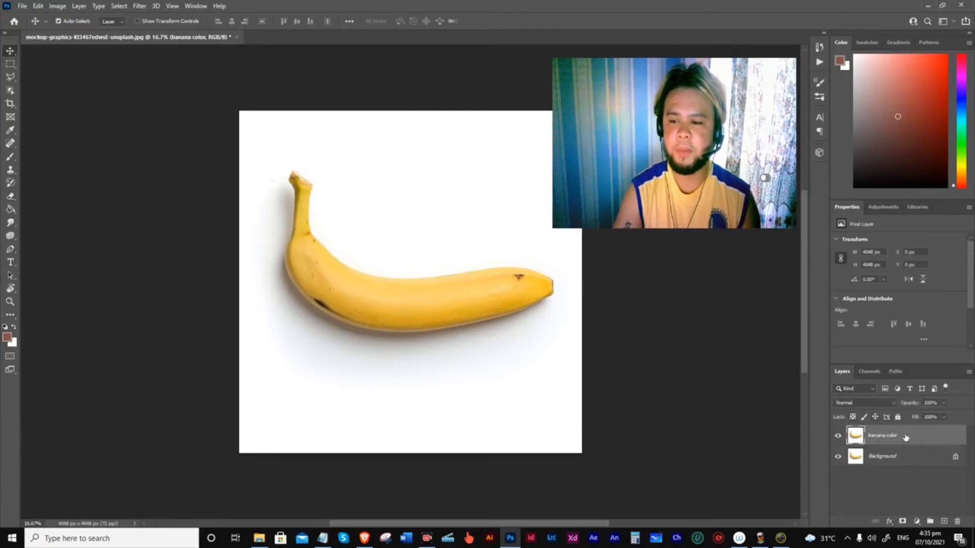
click(882, 208)
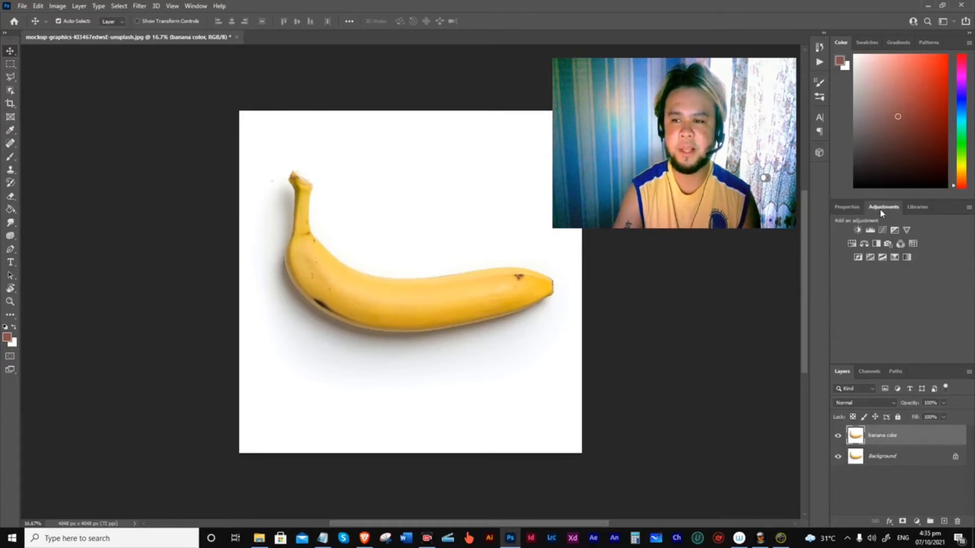
click(852, 244)
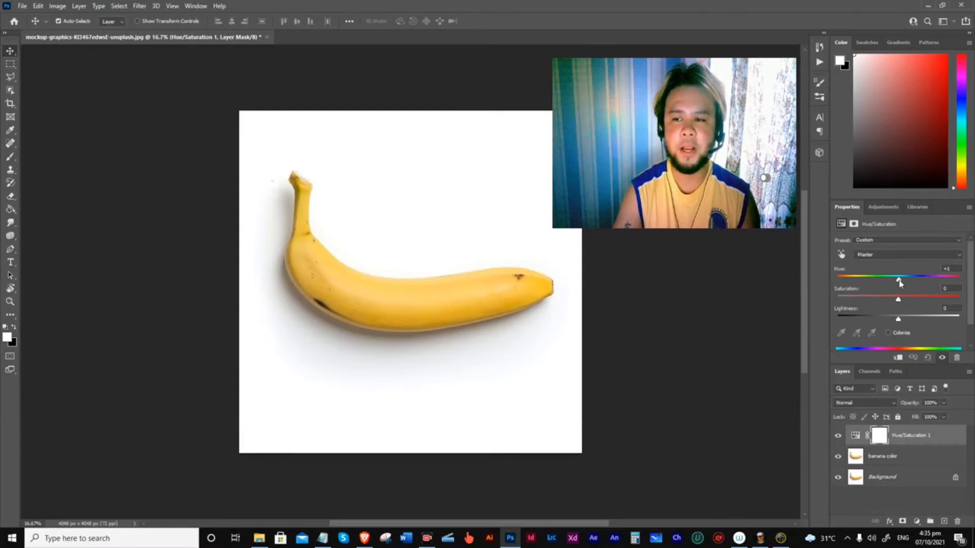
Step: Turn the banana green by setting the adjustment's Hue to +55 and Saturation to -7
drag(899, 283, 873, 284)
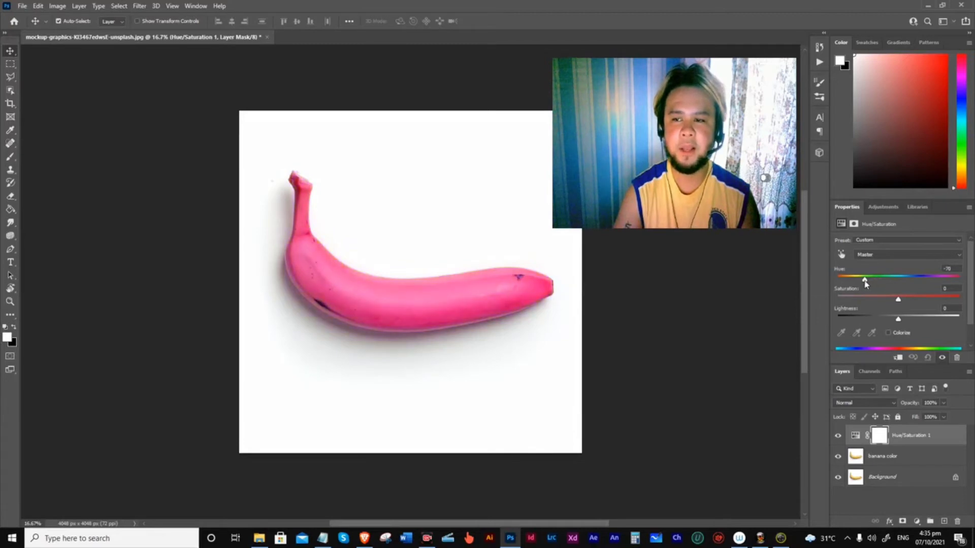
drag(858, 283, 908, 278)
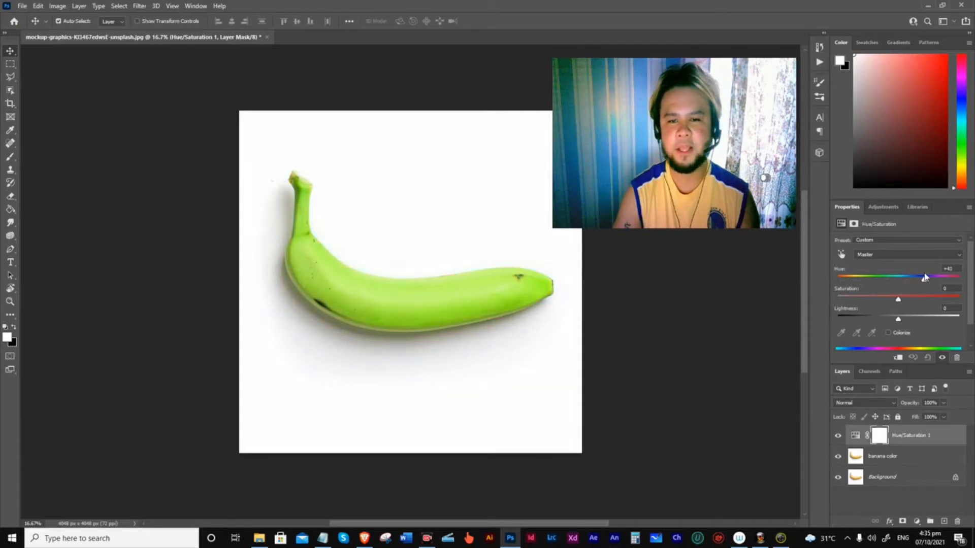
drag(927, 278, 929, 278)
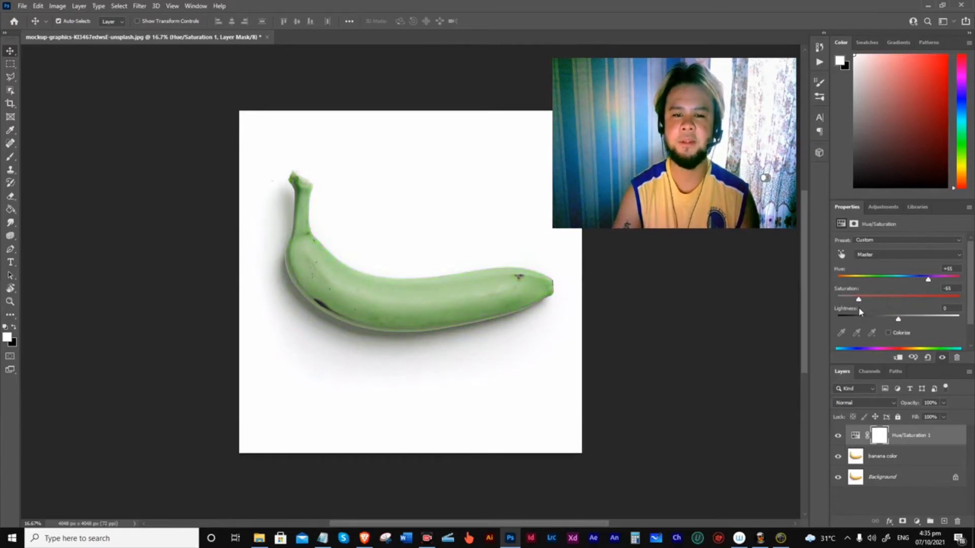
drag(860, 311, 886, 307)
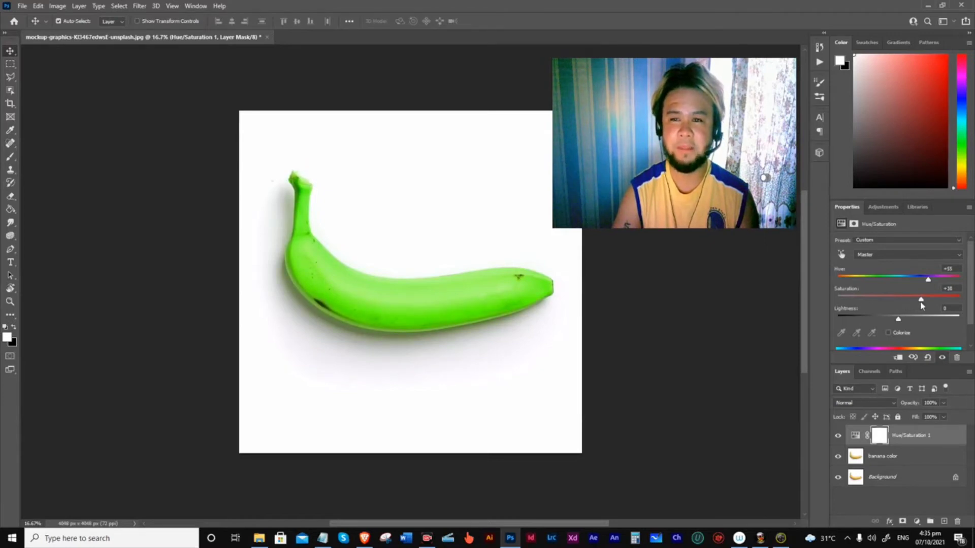
drag(921, 303, 900, 307)
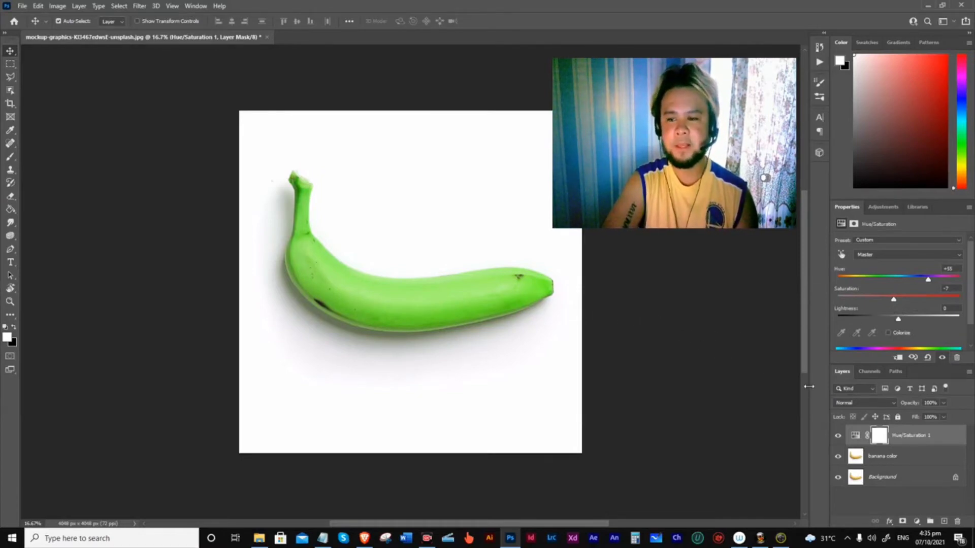
Step: Toggle the Hue/Saturation layer's visibility several times to compare the original and recolored banana, leaving the layer shown
click(839, 436)
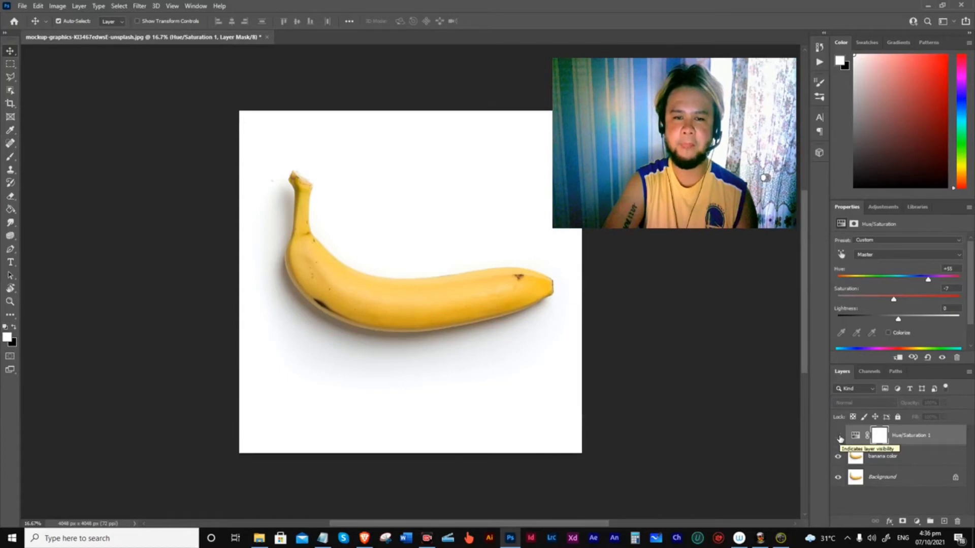
click(839, 437)
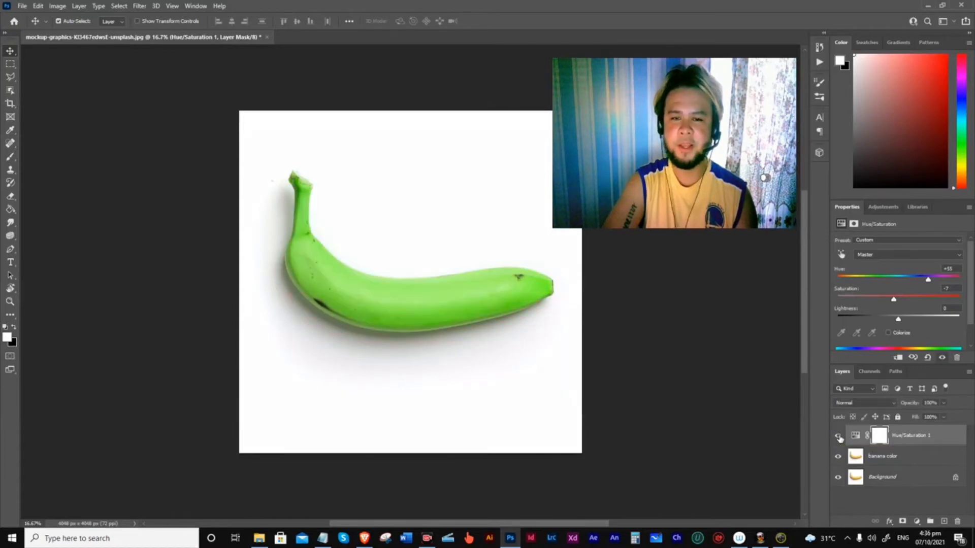
click(839, 437)
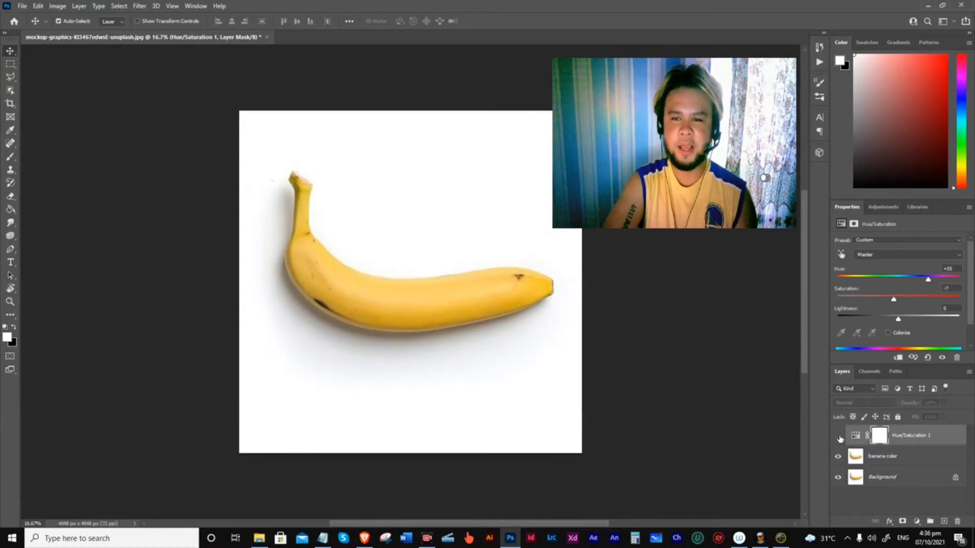
click(839, 436)
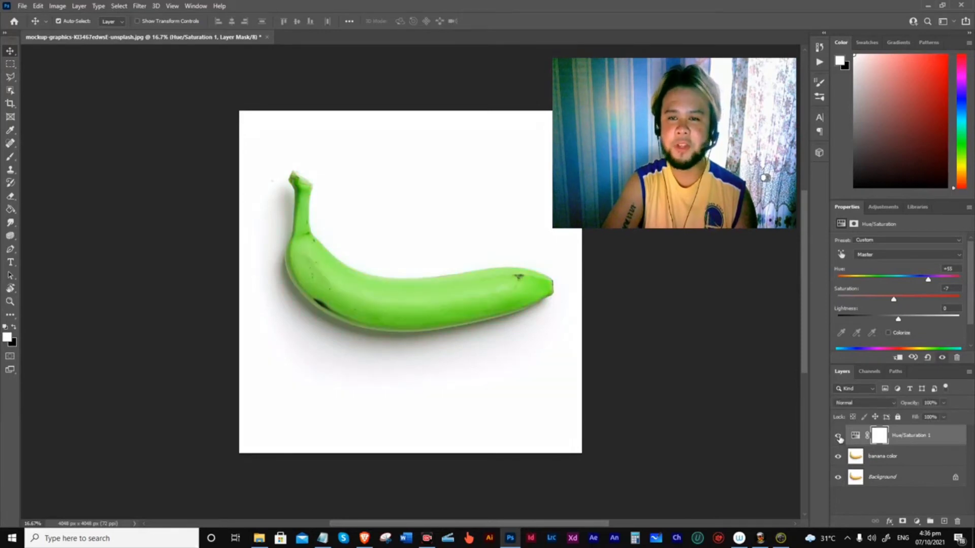
click(839, 437)
click(839, 437)
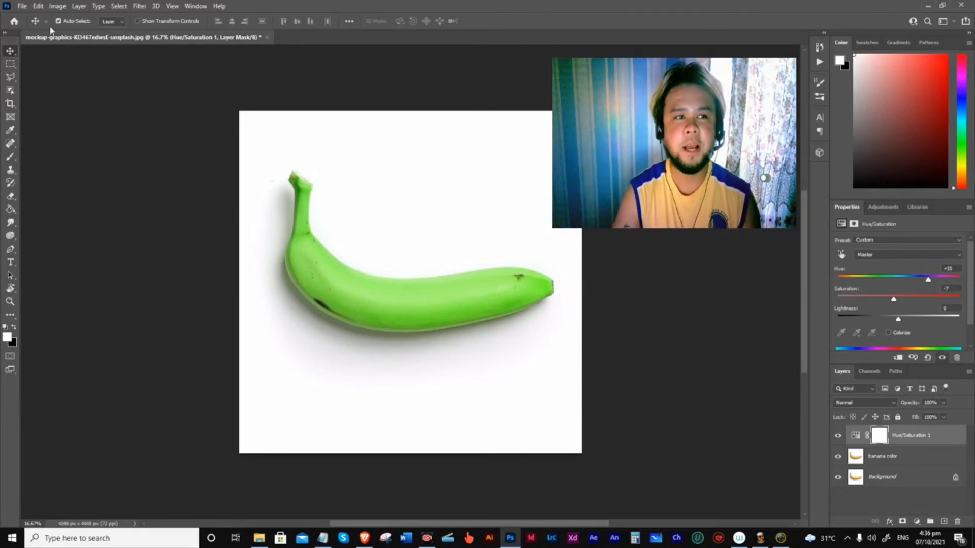
Step: Start exporting the recolored banana image through Export As, keeping the JPG format at 100% quality
click(23, 6)
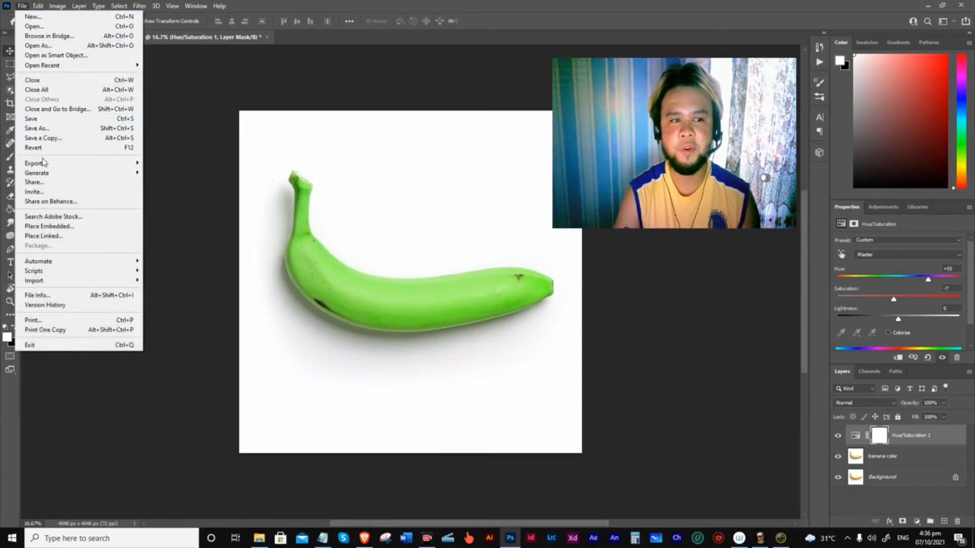
mouse_move(45, 165)
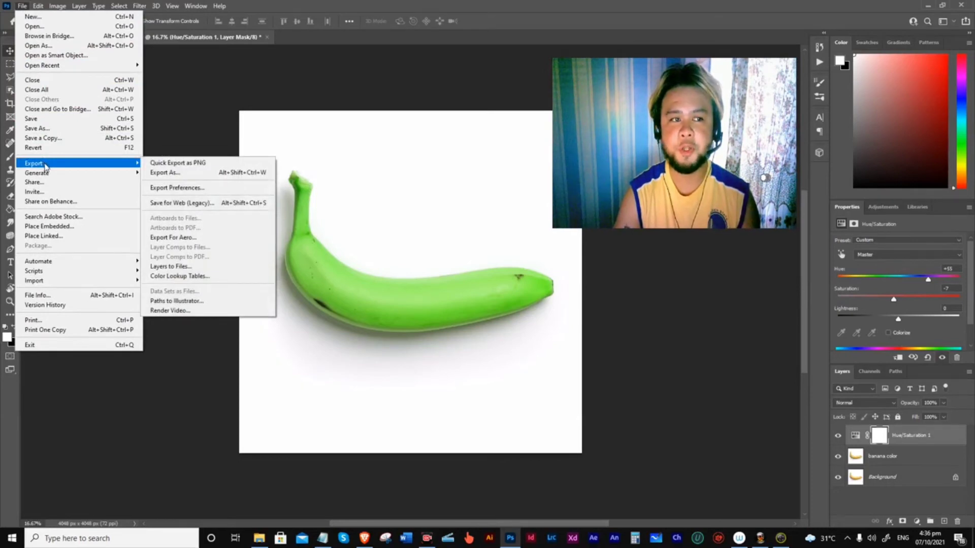
click(162, 174)
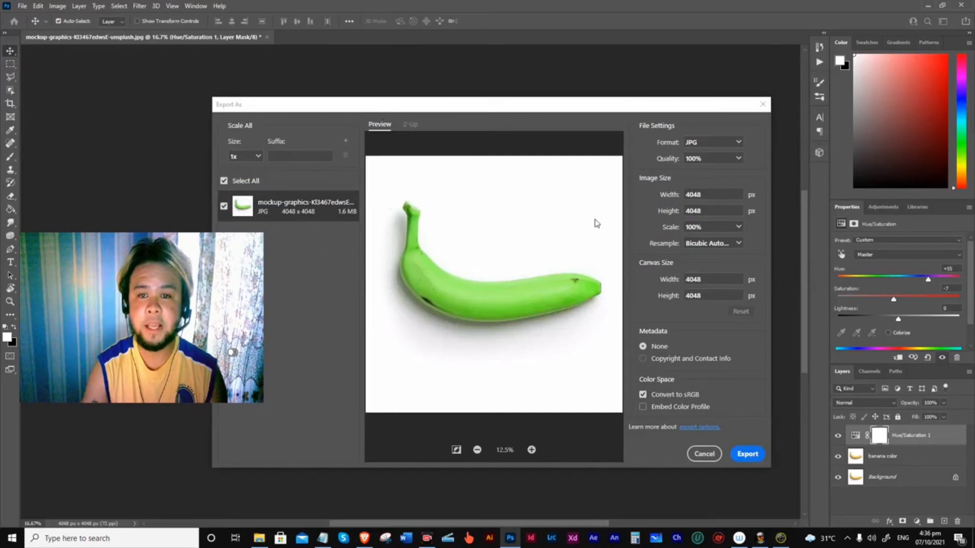
click(712, 144)
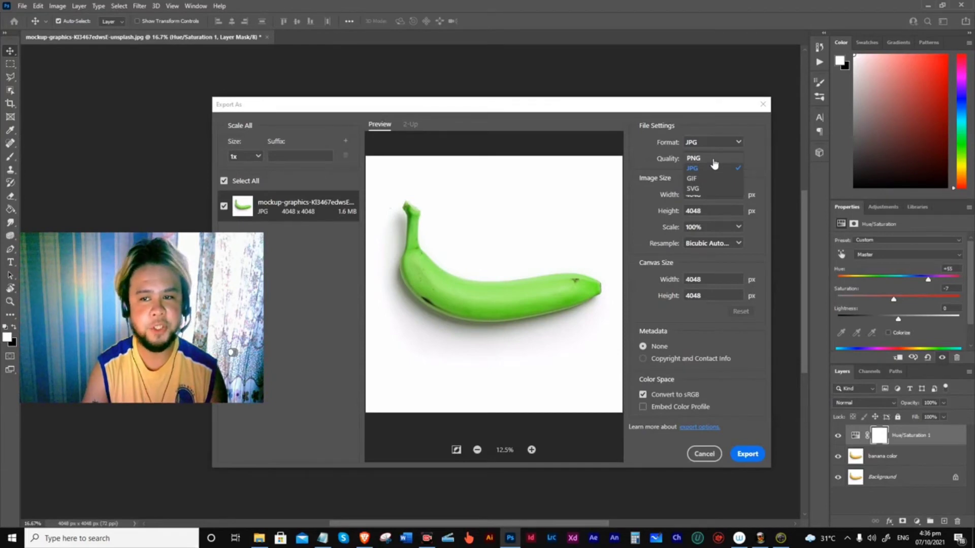
click(739, 144)
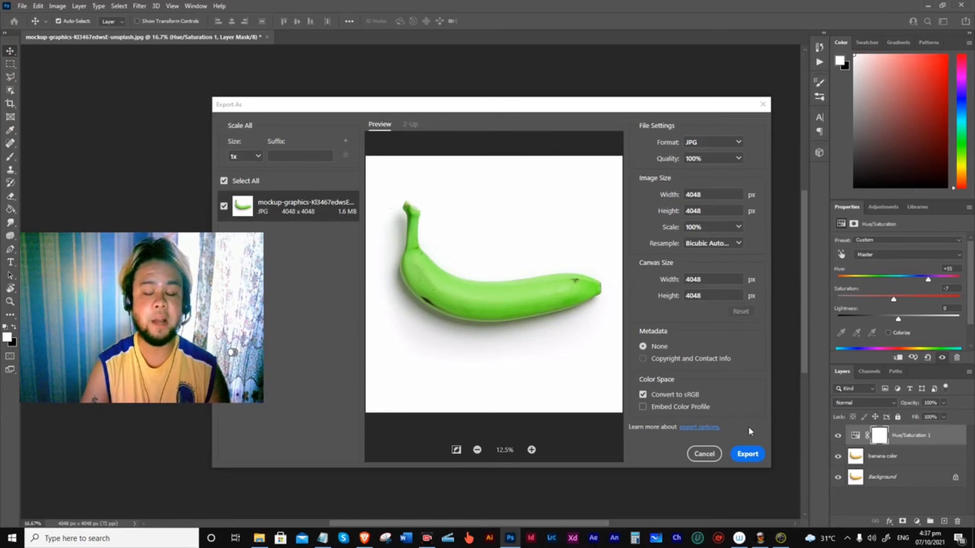
click(751, 458)
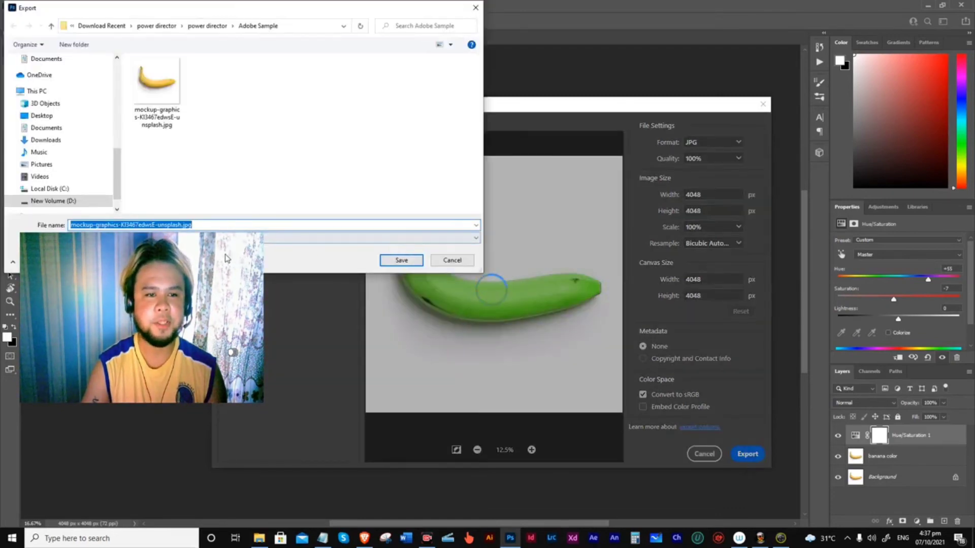
Step: Name the exported file "banana green color" and save it in the Adobe Sample folder
drag(226, 258, 260, 299)
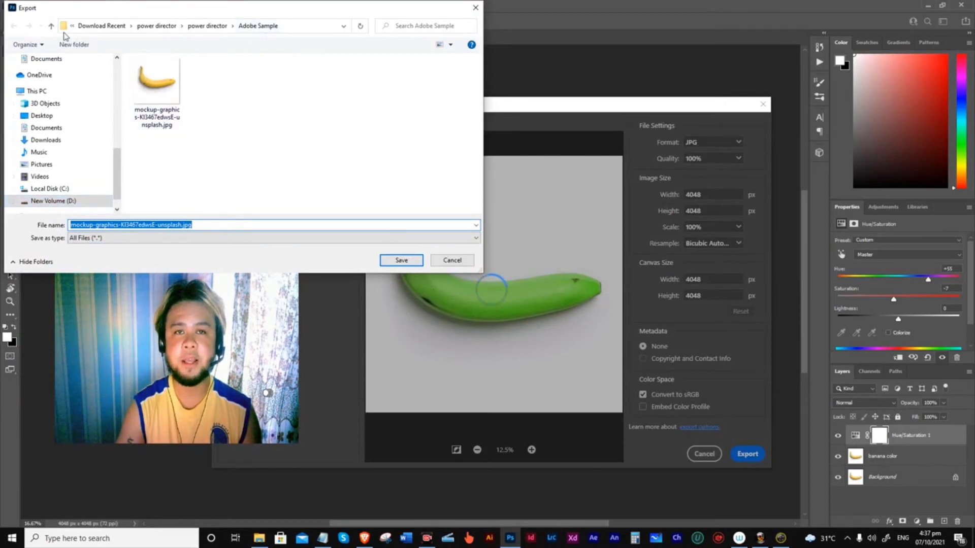
click(402, 262)
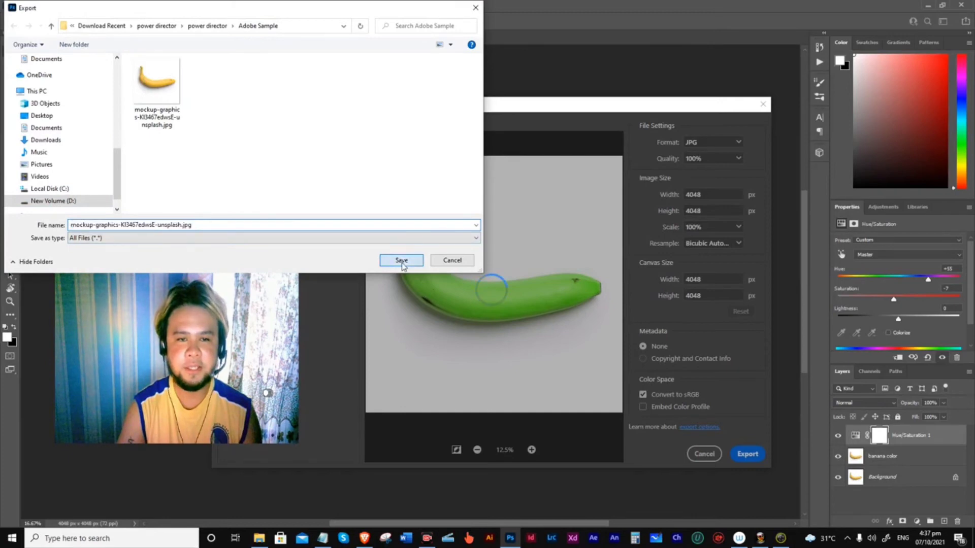
click(559, 271)
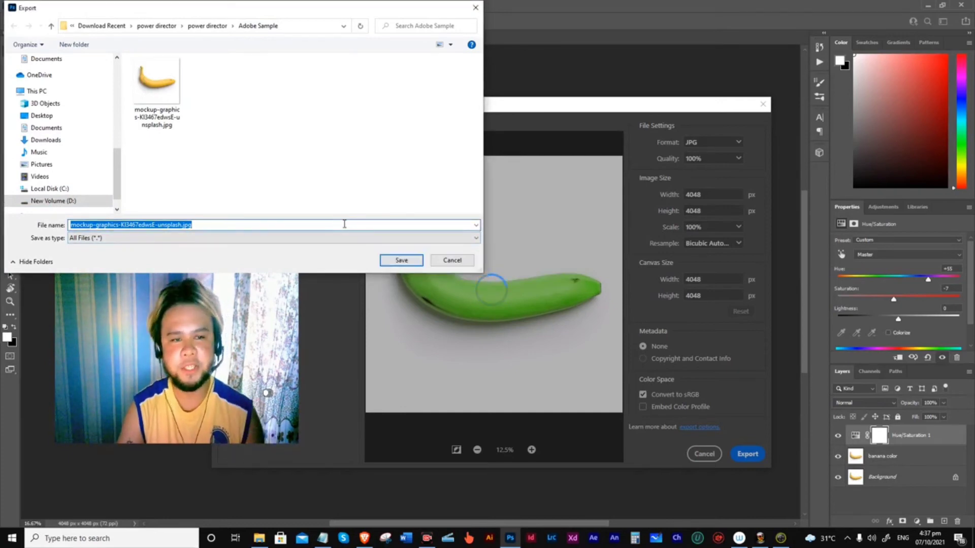
click(344, 224)
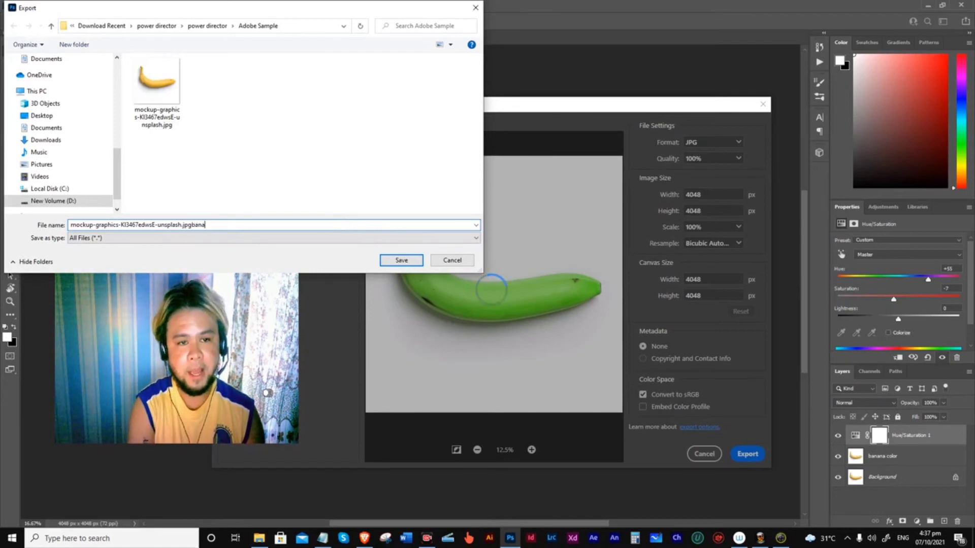
drag(325, 227, 26, 225)
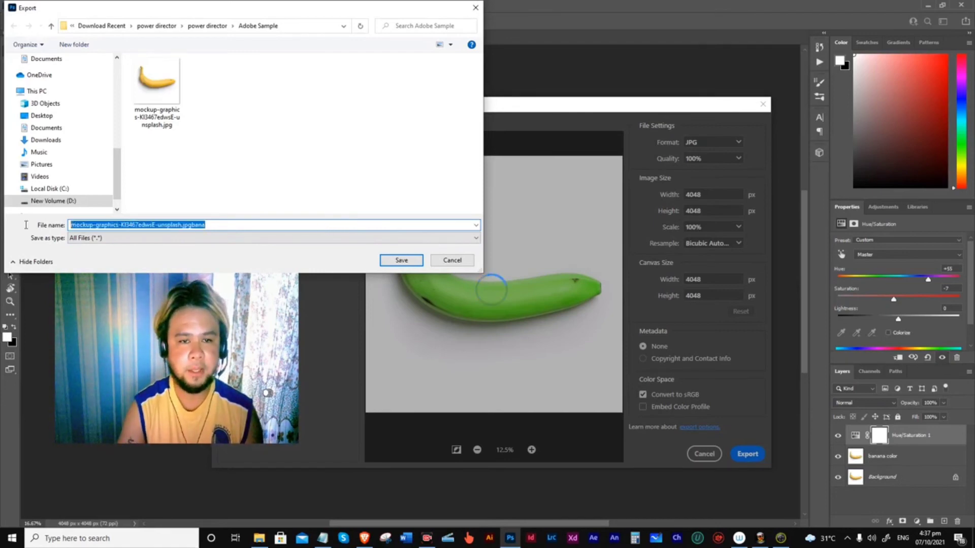
text(banana)
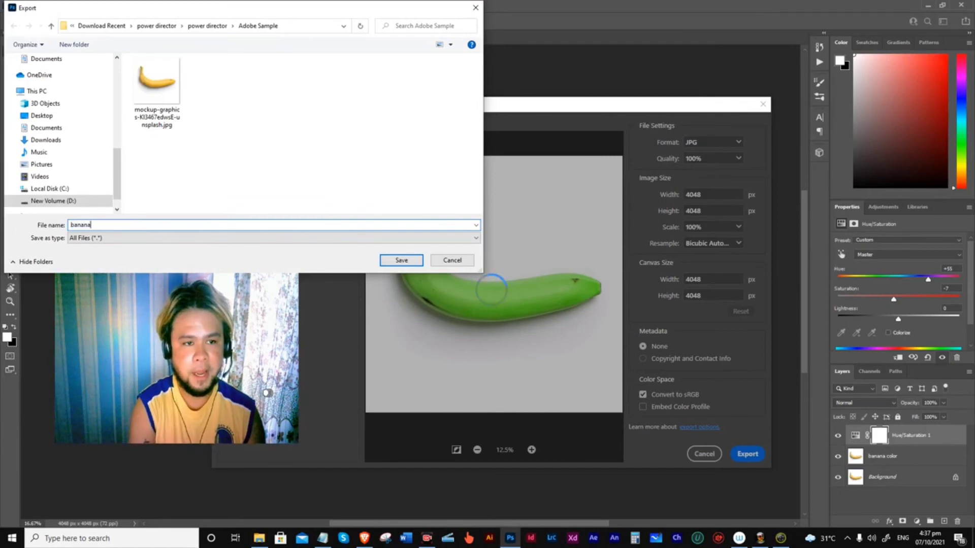
text( green color)
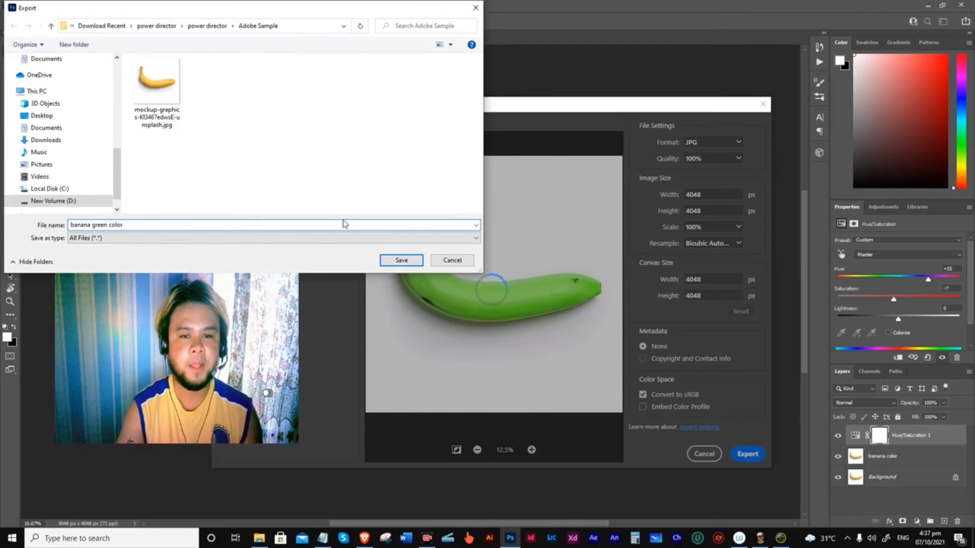
click(401, 260)
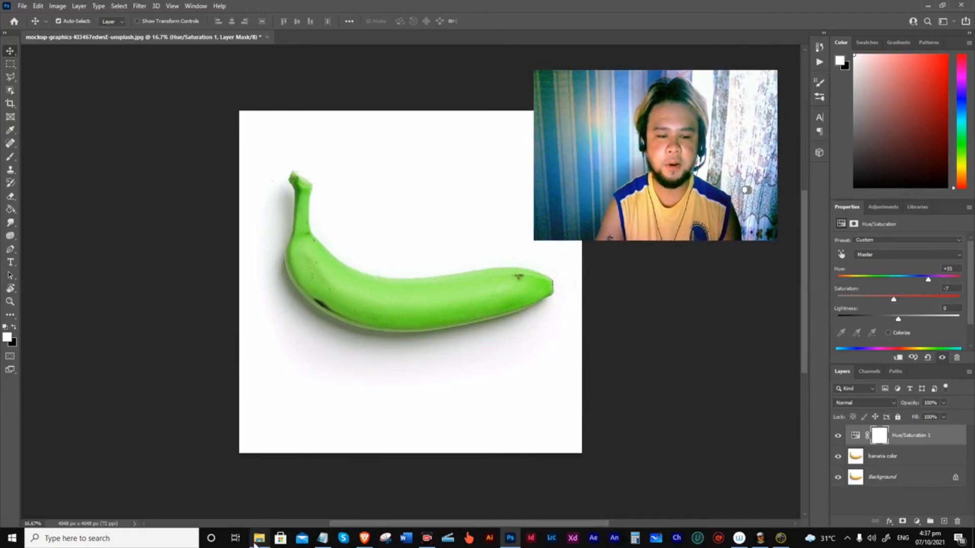
Step: Switch to File Explorer to check the exported image in the Adobe Sample folder, and minimize the folder window
mouse_move(256, 542)
click(234, 477)
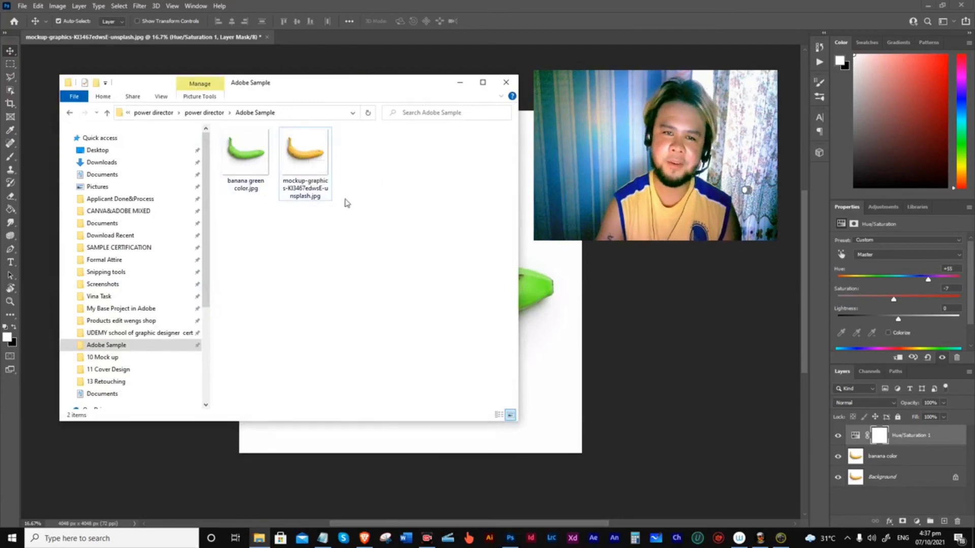
click(461, 84)
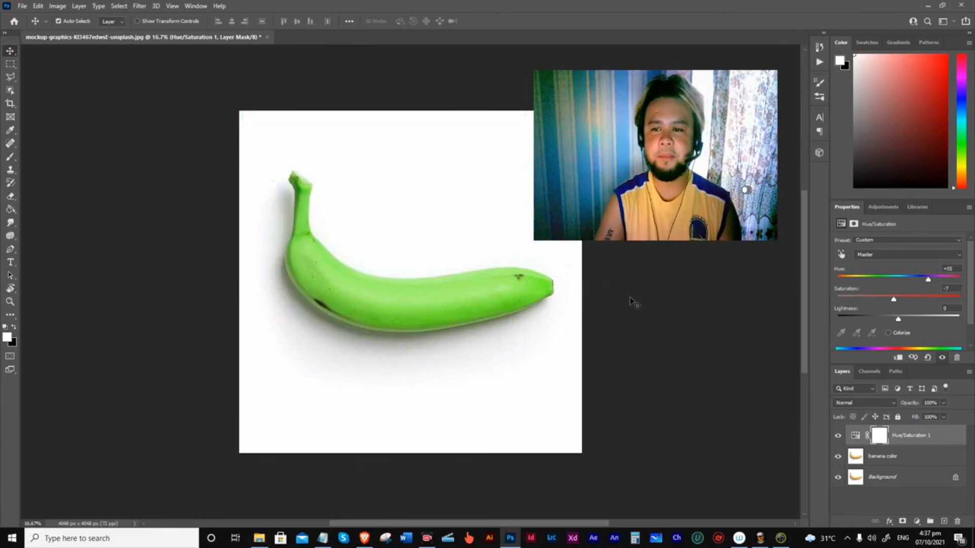